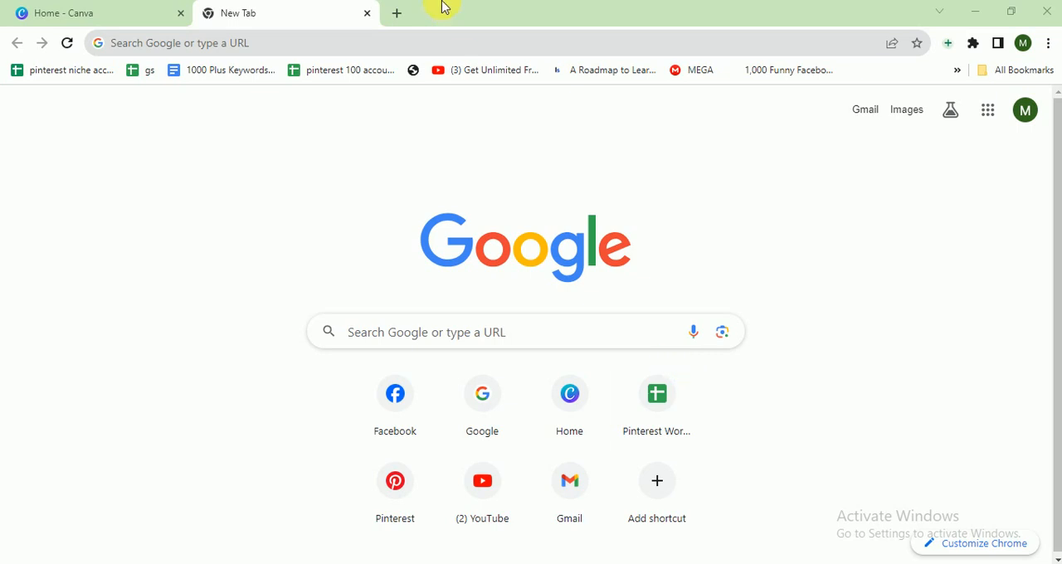
# - Switch to Canva and create a new Facebook Post (Square) design by searching the design types for "facebook post"
pyautogui.click(104, 7)
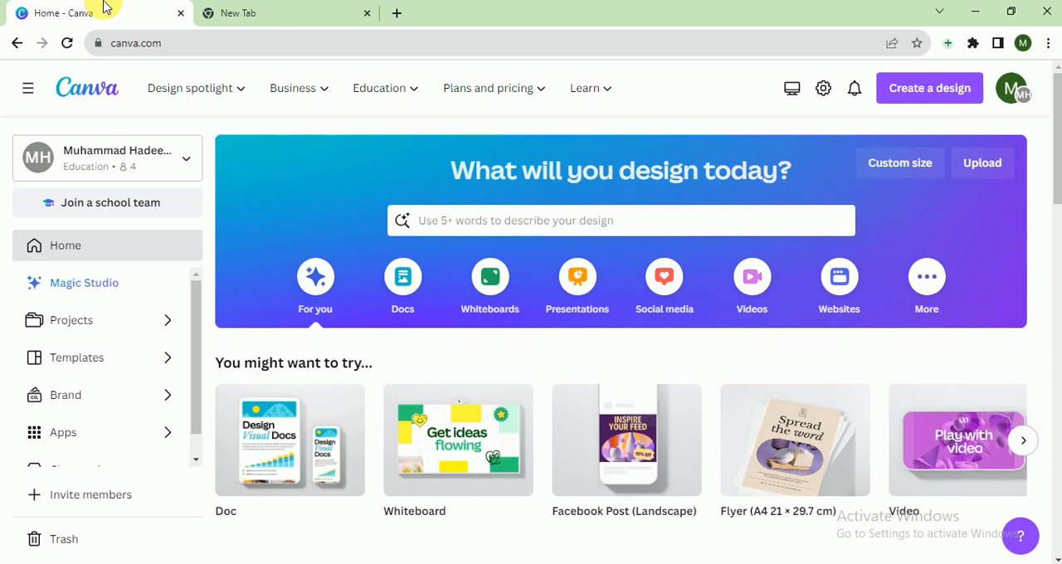
pyautogui.click(886, 90)
pyautogui.write('fac')
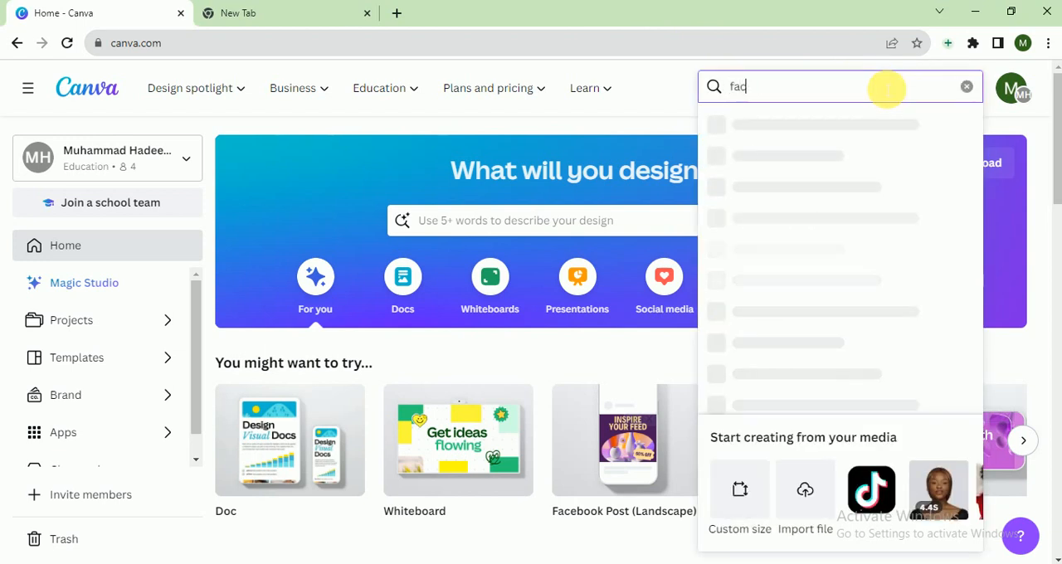
pyautogui.write('ebook')
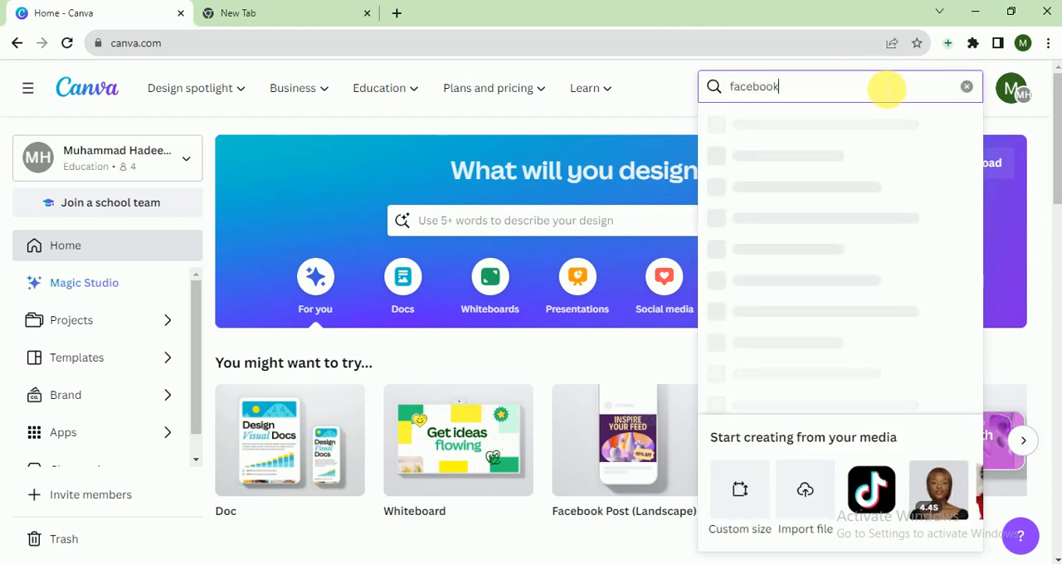
pyautogui.write(' post')
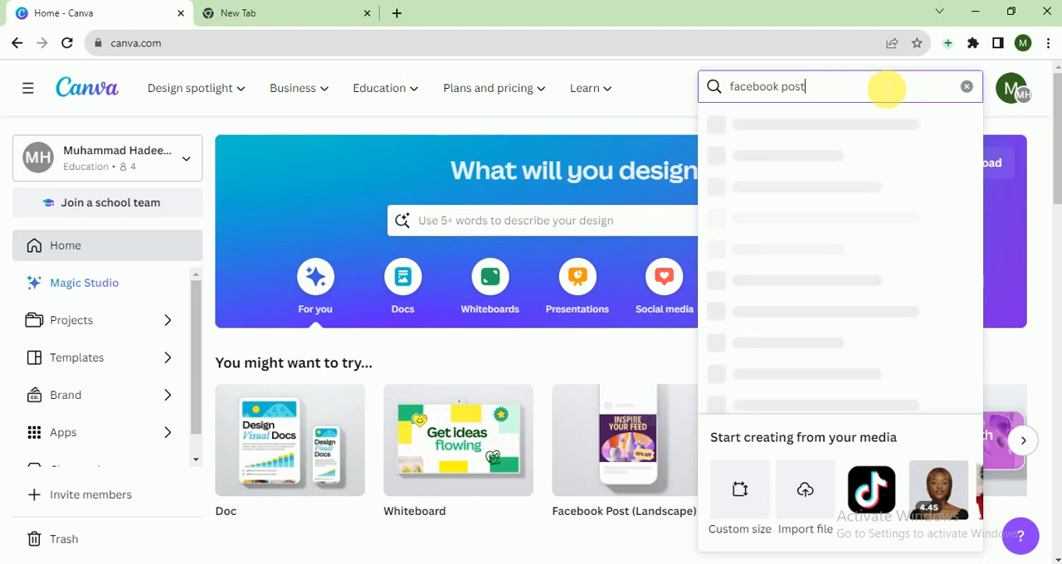
pyautogui.click(844, 189)
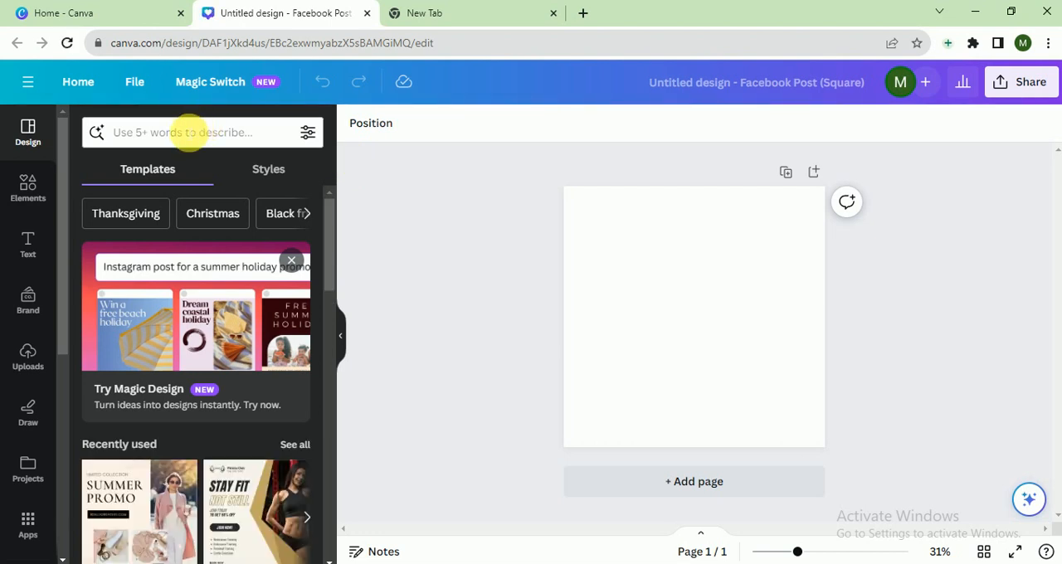
# - Search the templates for "cooking" and apply the Purple And Yellow Simple Online Cooking Course template together with its template style
pyautogui.click(185, 133)
pyautogui.write('cooking')
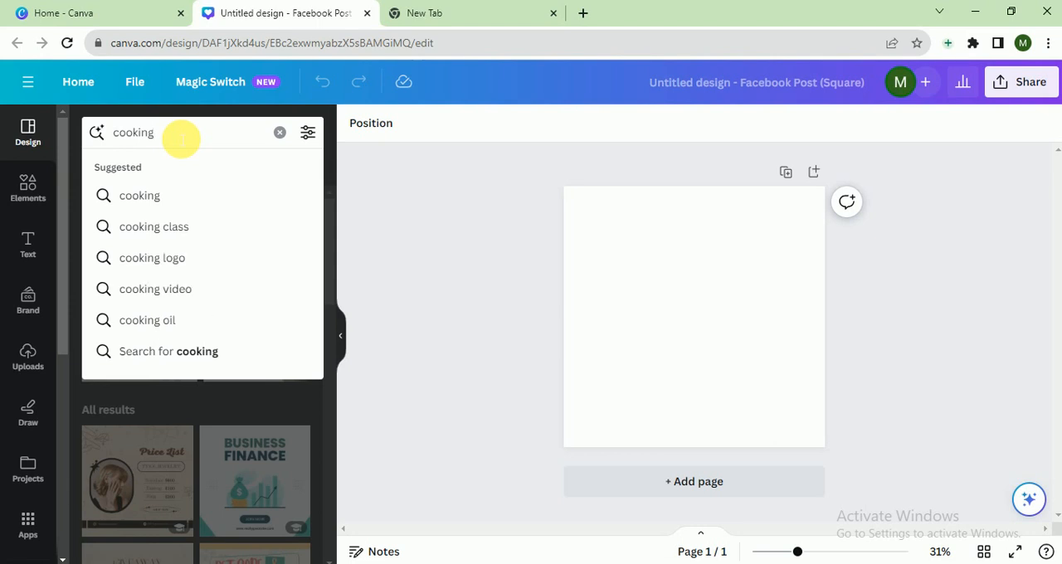
pyautogui.press('Return')
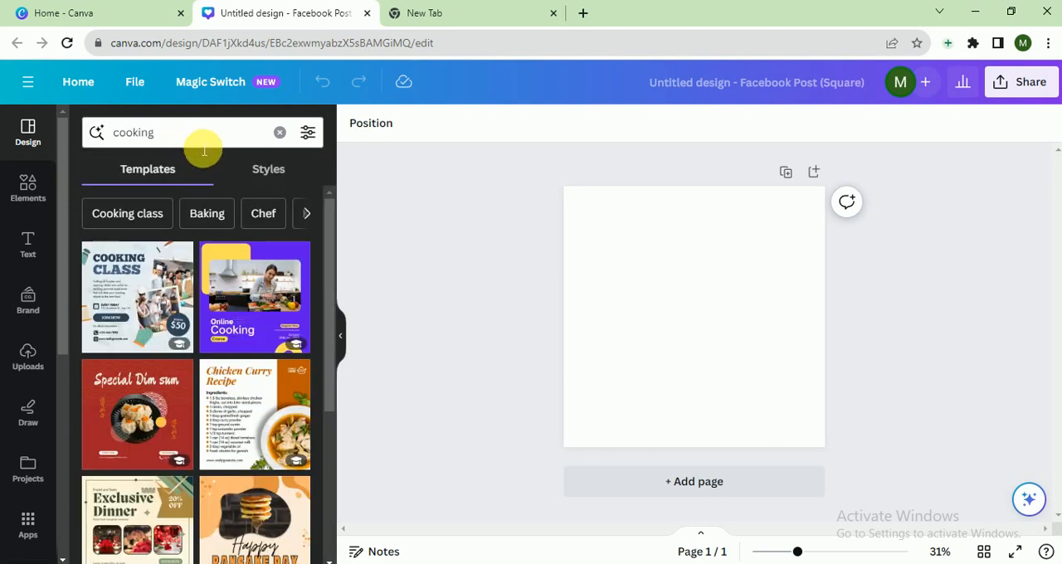
pyautogui.moveTo(332, 255); pyautogui.dragTo(333, 418)
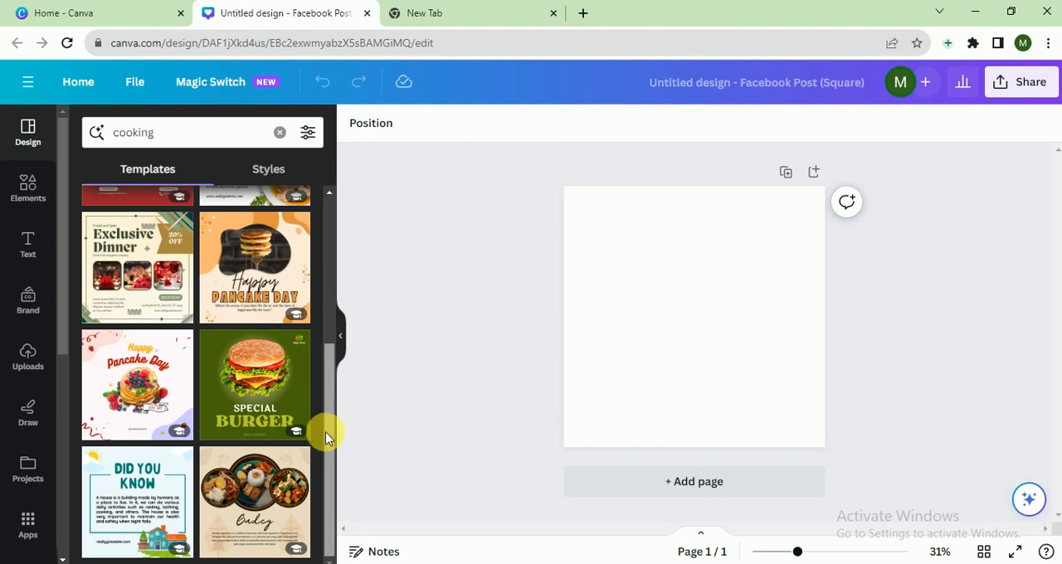
pyautogui.moveTo(326, 434); pyautogui.dragTo(316, 218)
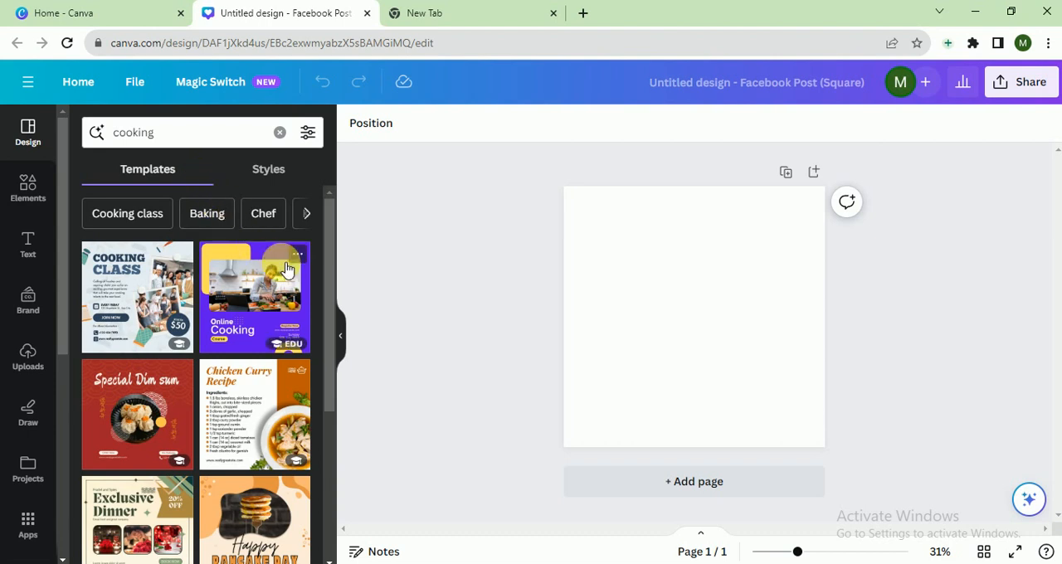
pyautogui.click(272, 286)
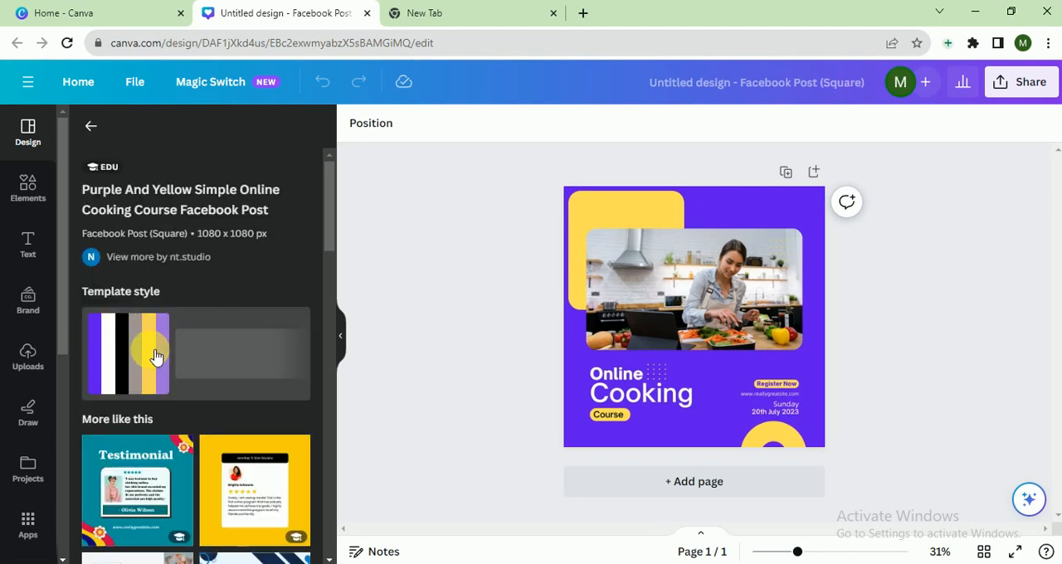
pyautogui.click(154, 356)
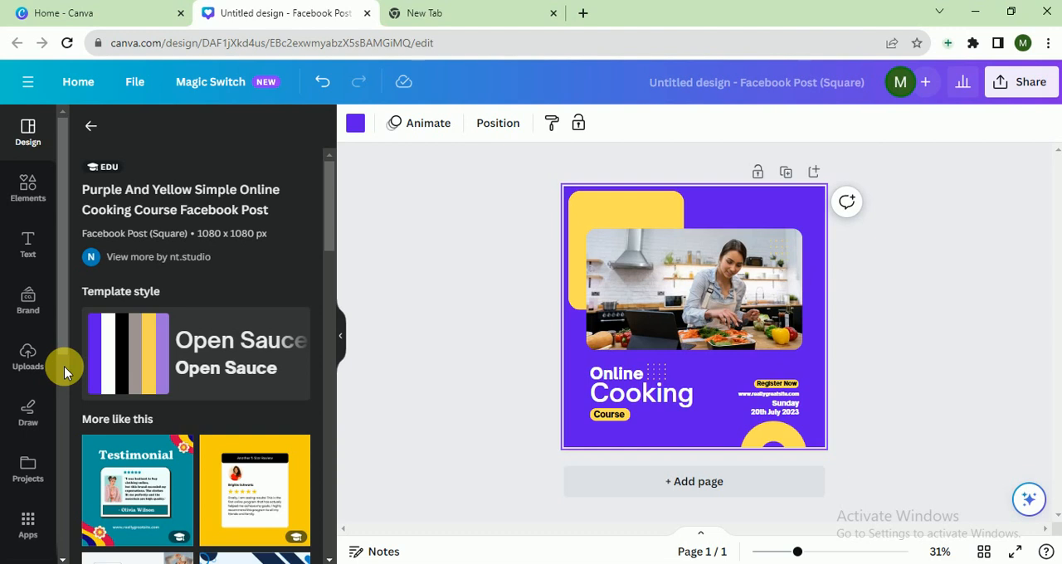
# - Search the stock photos for "cooking" and replace the template's main photo with the one of hands cooking beside a pot and chopping board
pyautogui.scroll(-5, 64, 366)
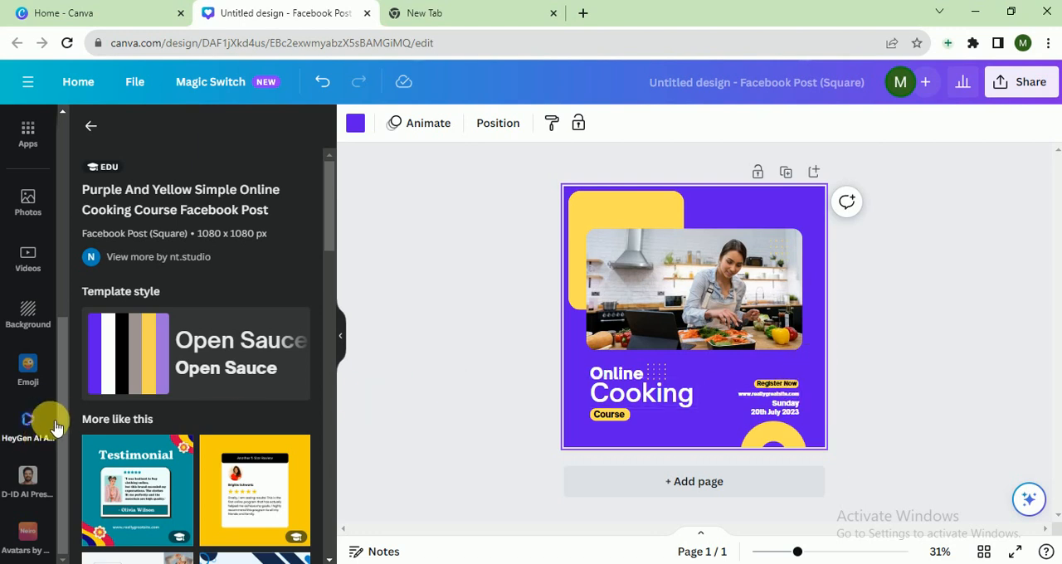
pyautogui.scroll(3, 64, 348)
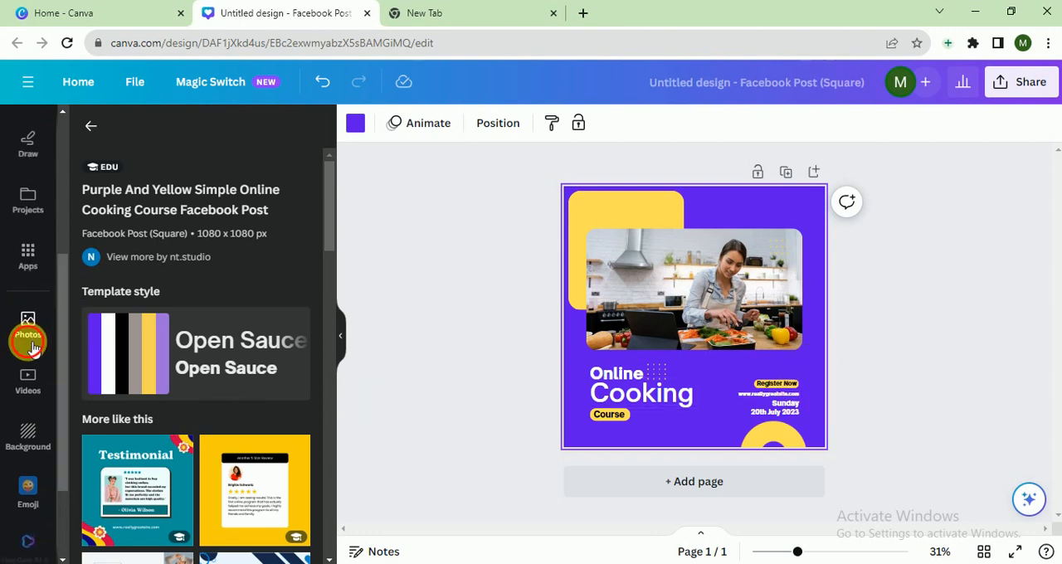
pyautogui.click(30, 346)
pyautogui.click(164, 143)
pyautogui.write('c')
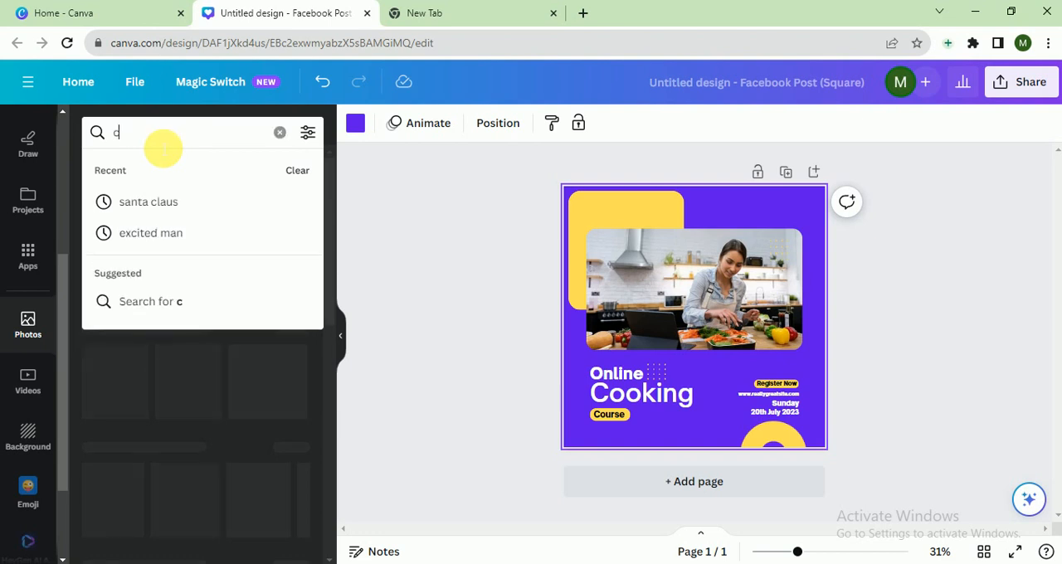
pyautogui.write('ooking')
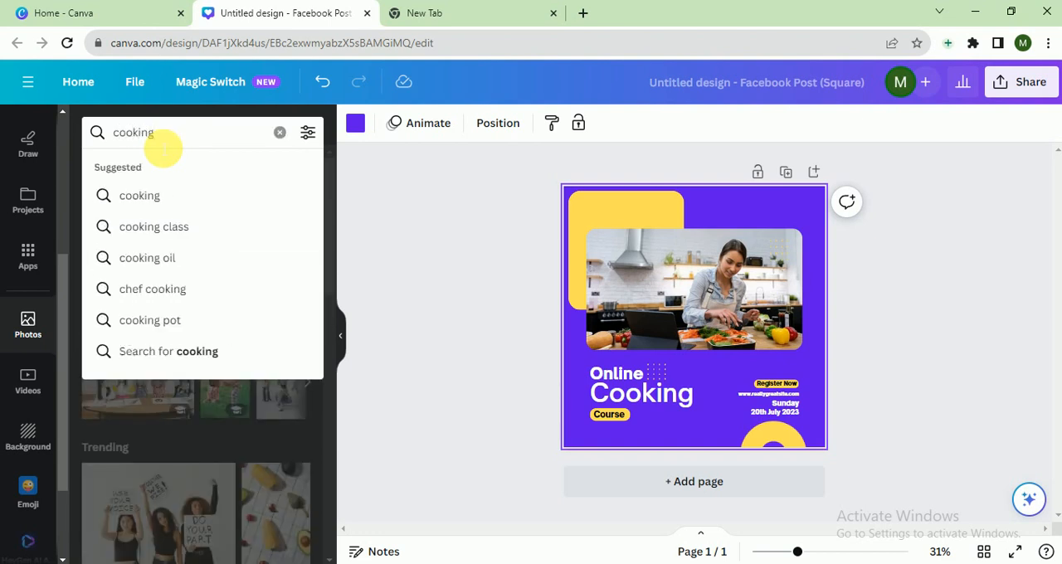
pyautogui.press('Return')
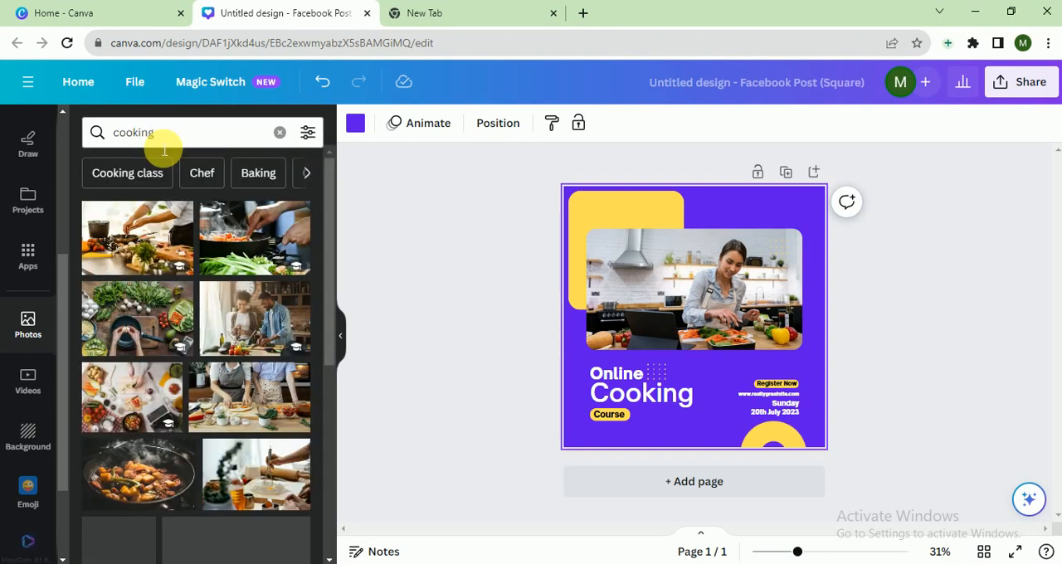
pyautogui.moveTo(135, 238); pyautogui.dragTo(725, 280)
pyautogui.click(904, 248)
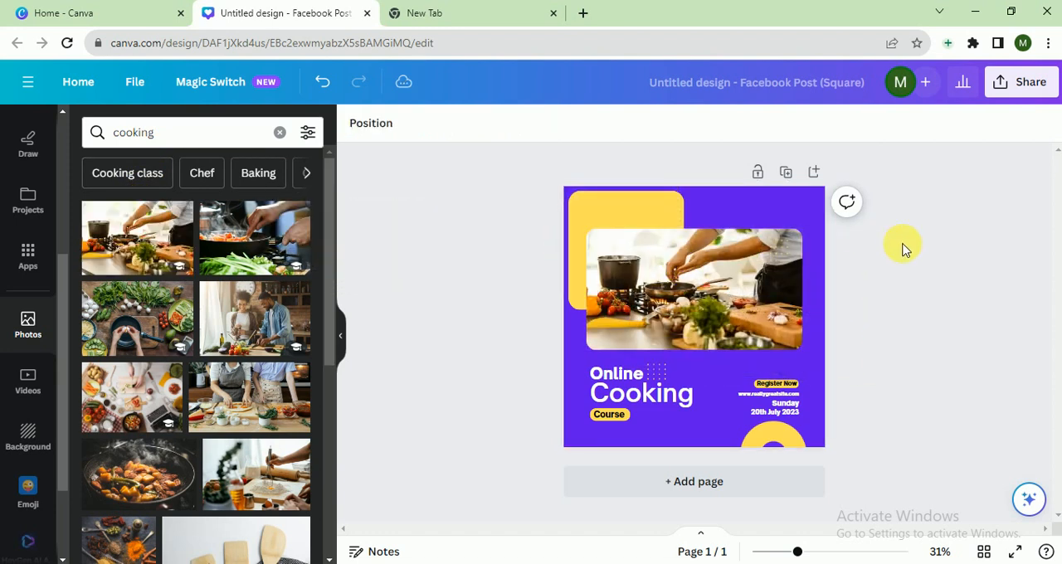
# - Try brown, red, purple and orange fills on the rounded shape behind the photo, and set it back to yellow
pyautogui.click(651, 214)
pyautogui.click(432, 122)
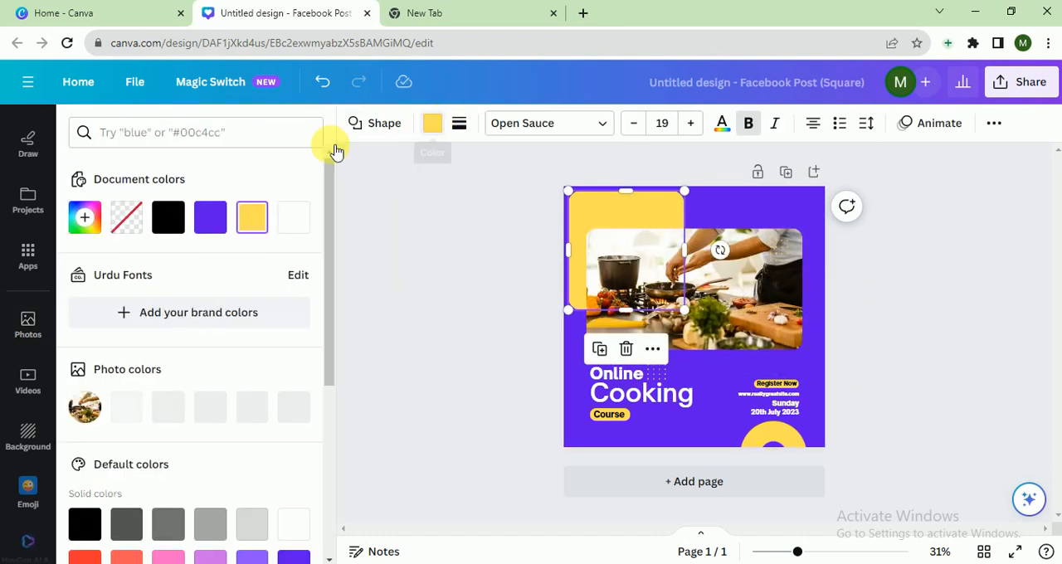
pyautogui.click(209, 218)
pyautogui.click(294, 407)
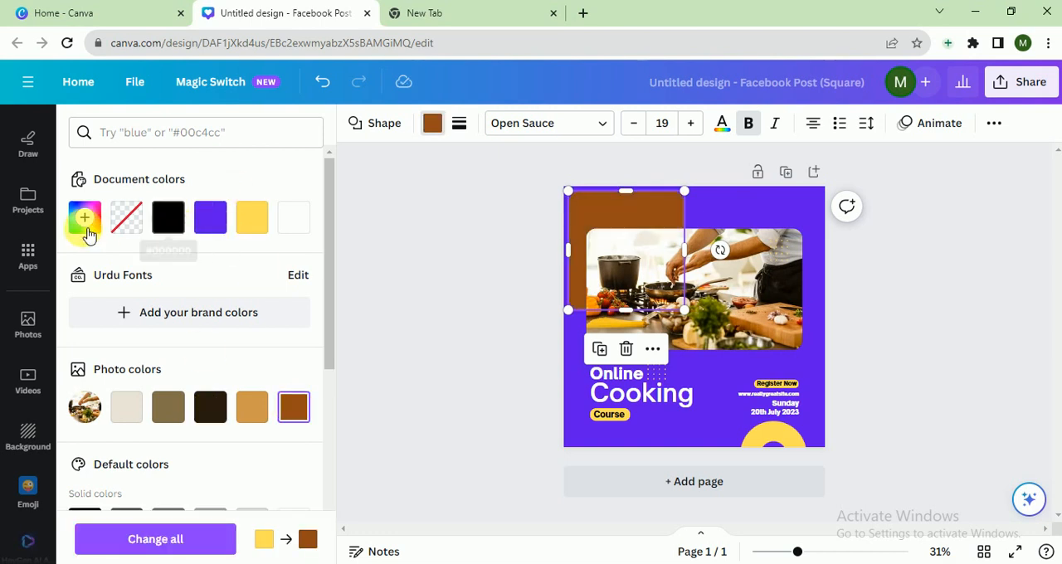
pyautogui.moveTo(327, 308); pyautogui.dragTo(330, 403)
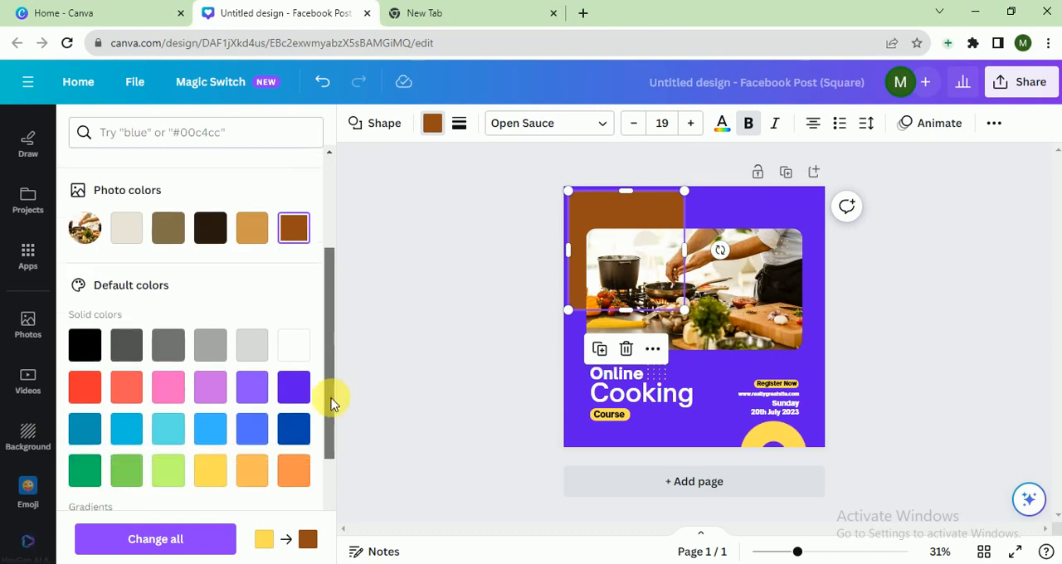
pyautogui.click(84, 386)
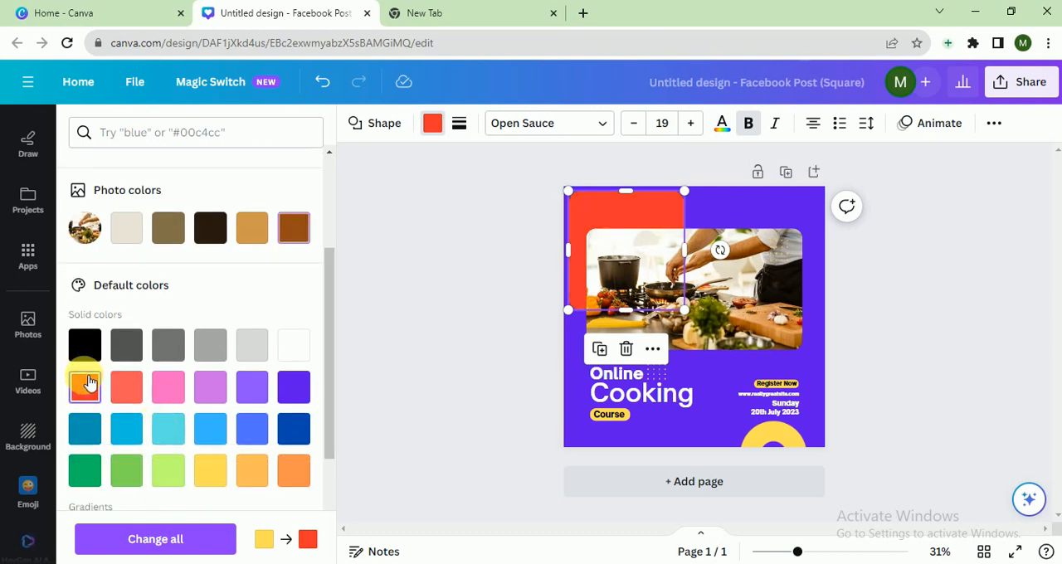
pyautogui.click(210, 387)
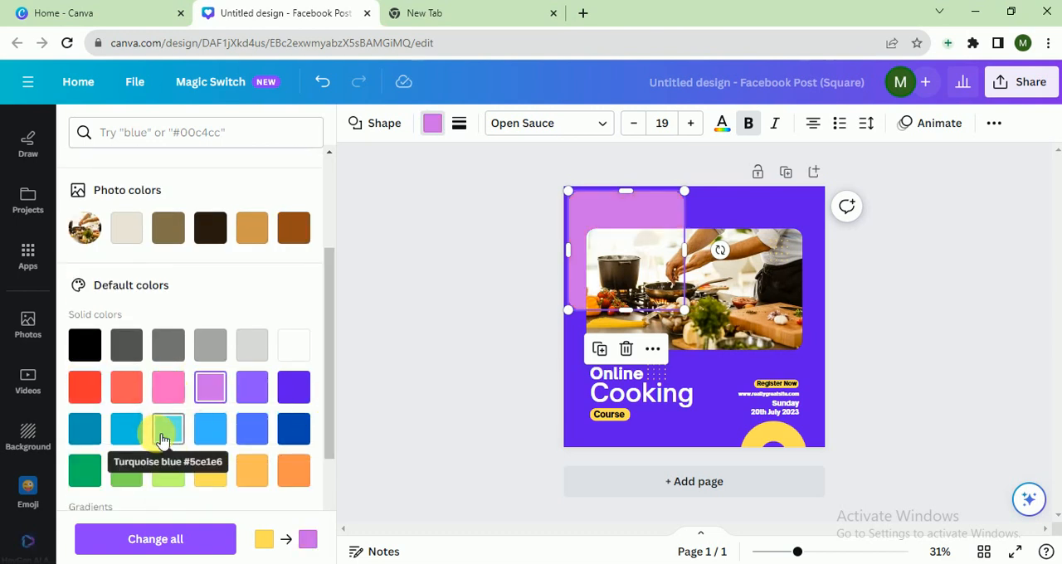
pyautogui.click(213, 471)
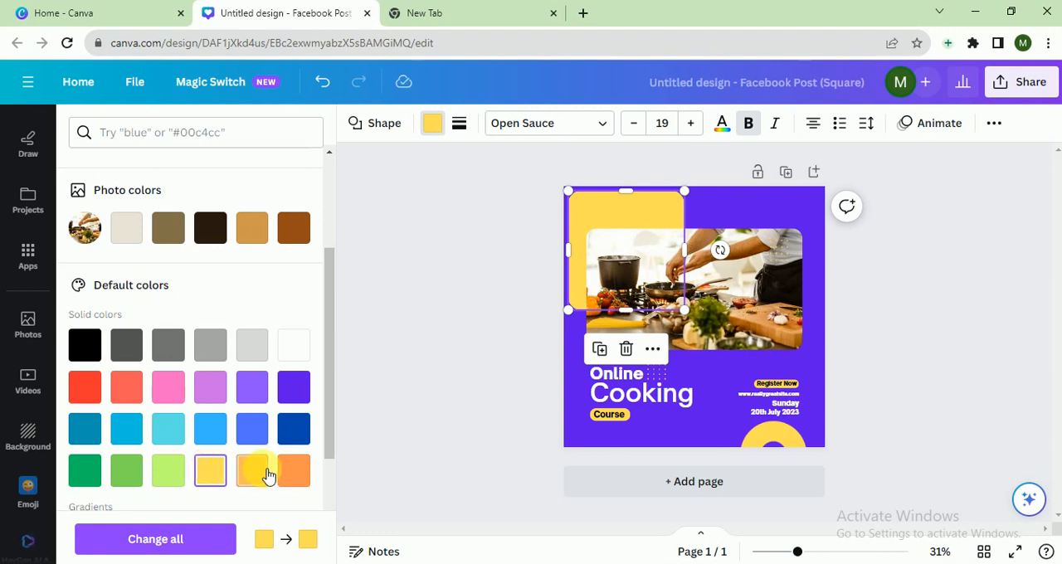
pyautogui.click(294, 471)
pyautogui.click(262, 473)
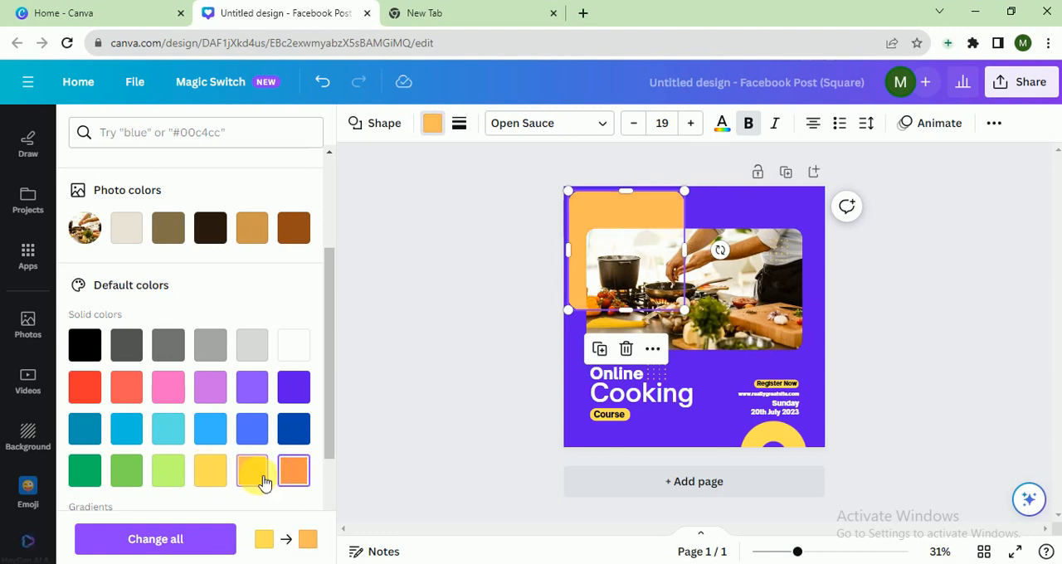
pyautogui.click(216, 473)
pyautogui.click(412, 409)
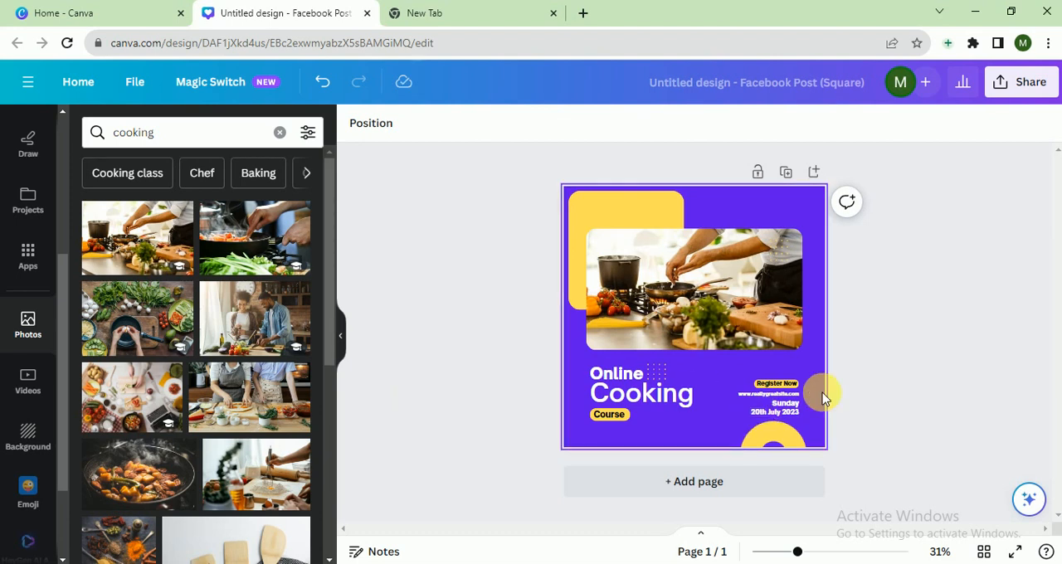
# - Search the graphics for "cooking" and place the crossed whisk and spatula, scaled down, beside the "Cooking" title
pyautogui.scroll(3, 49, 166)
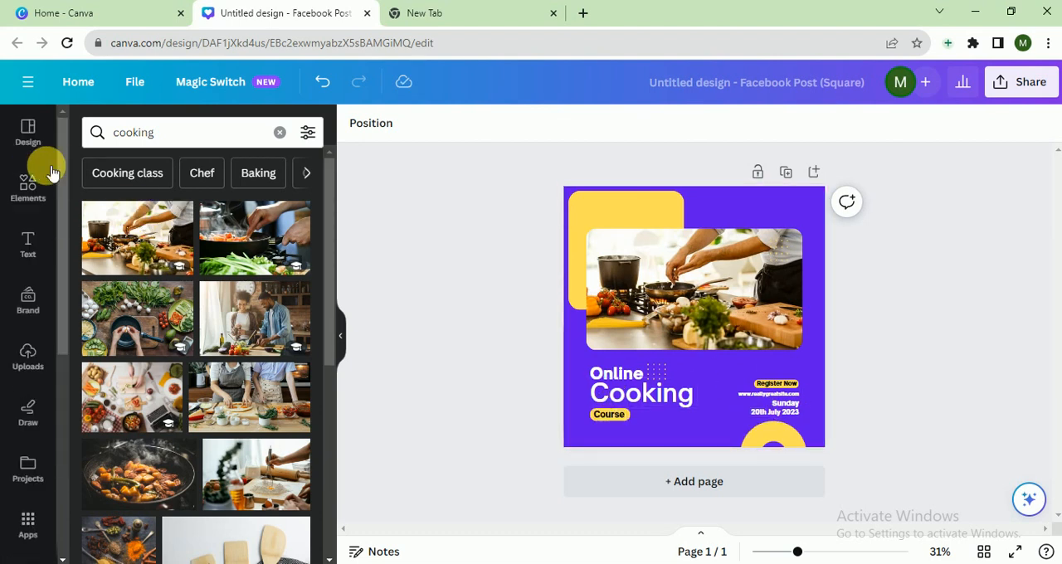
pyautogui.click(28, 187)
pyautogui.click(202, 130)
pyautogui.write('c')
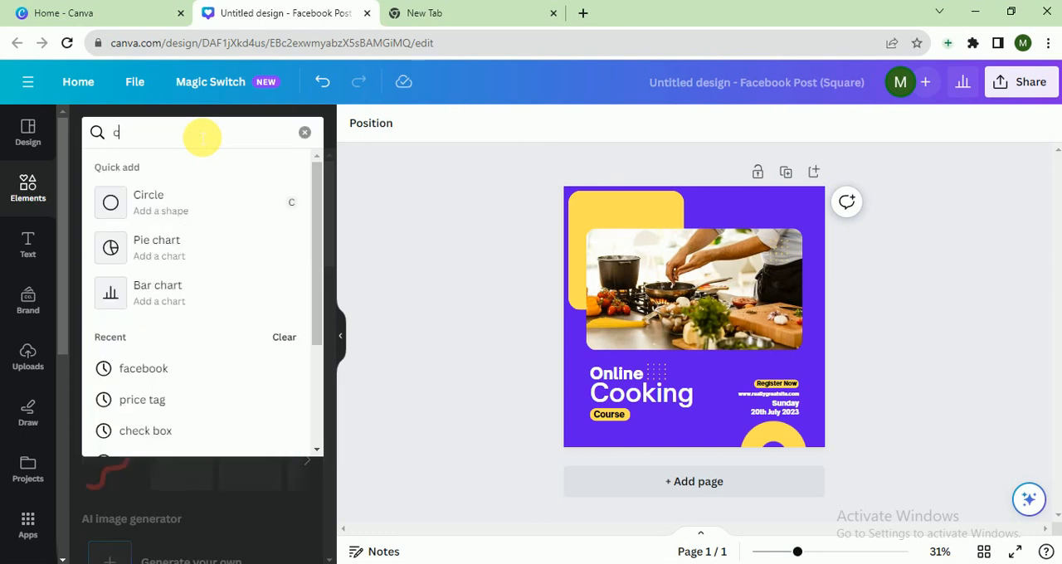
pyautogui.write('ooking')
pyautogui.press('Return')
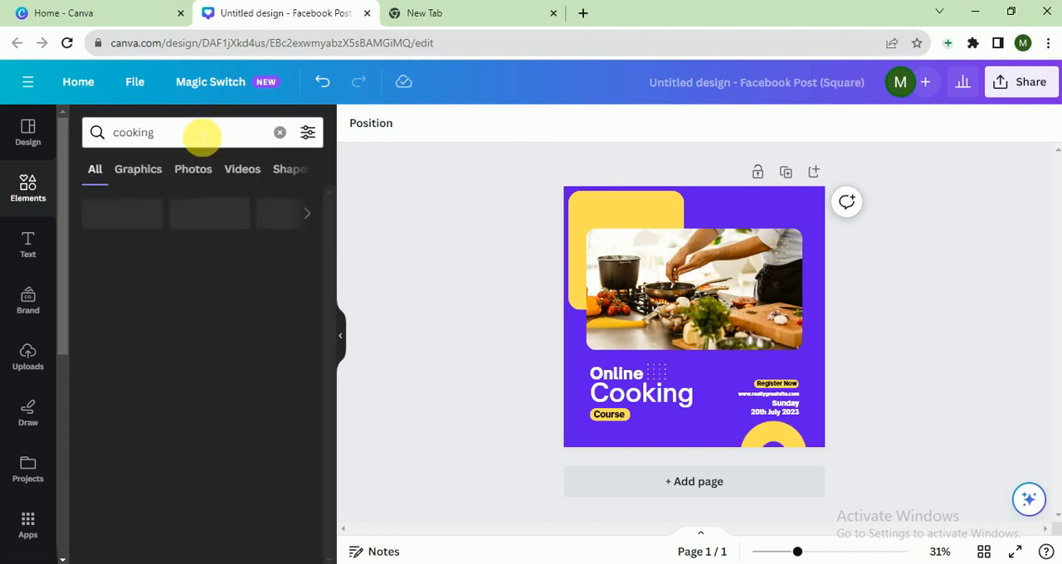
pyautogui.click(140, 170)
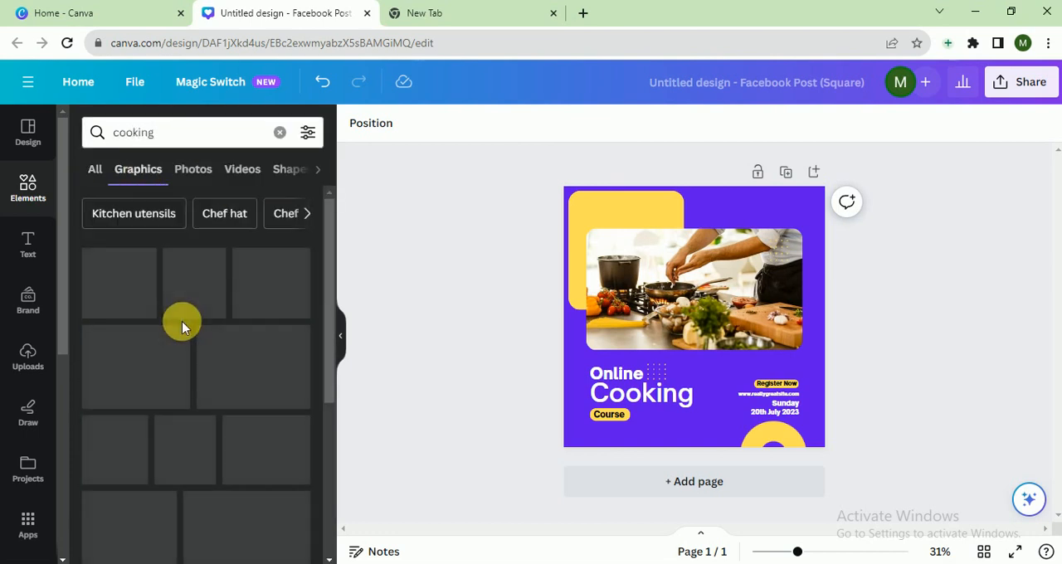
pyautogui.moveTo(216, 297); pyautogui.dragTo(706, 316)
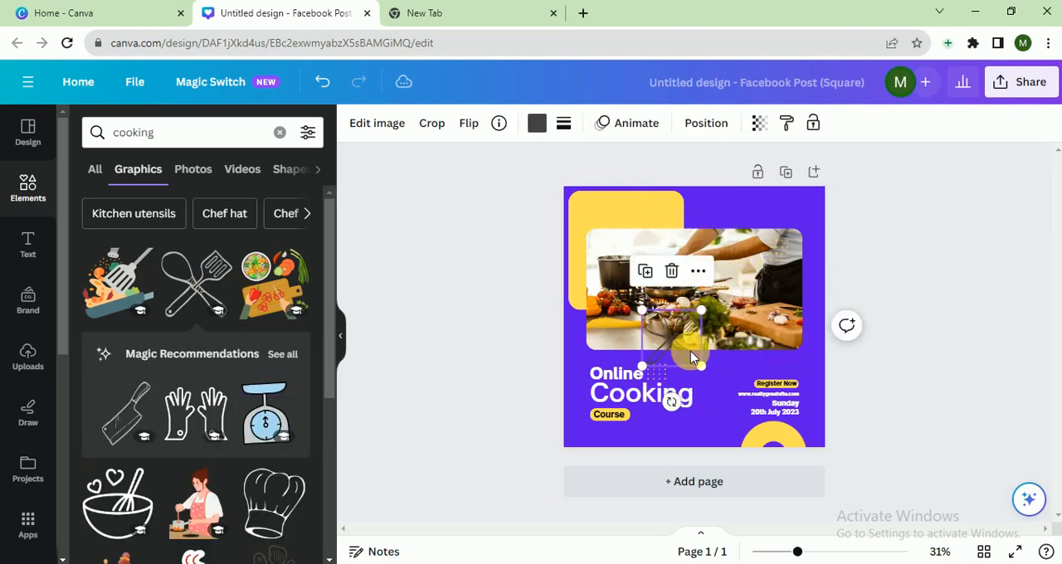
pyautogui.moveTo(687, 350); pyautogui.dragTo(723, 368)
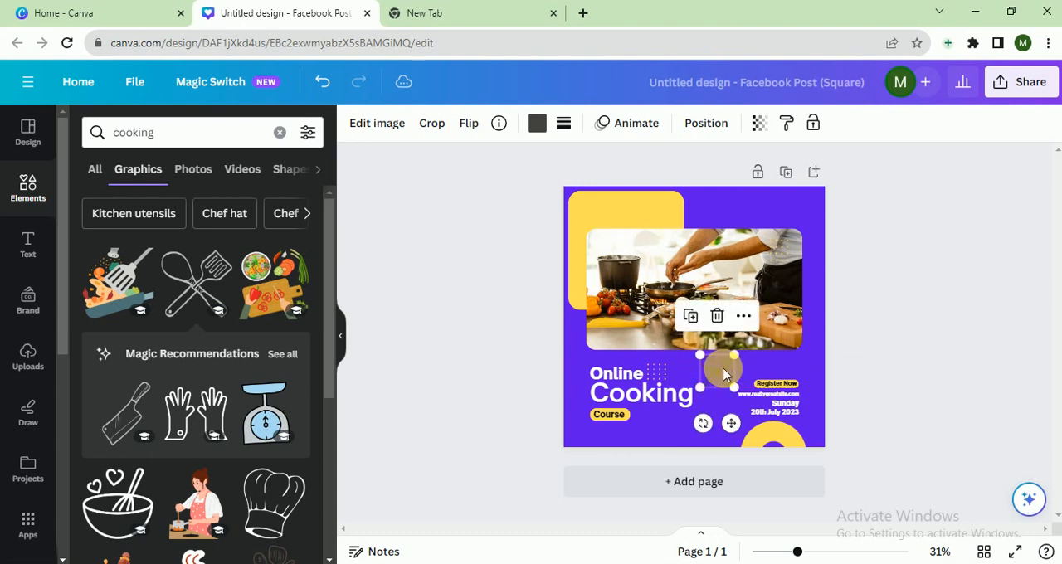
# - Recolor the crossed whisk and spatula graphic with the document's yellow
pyautogui.click(536, 123)
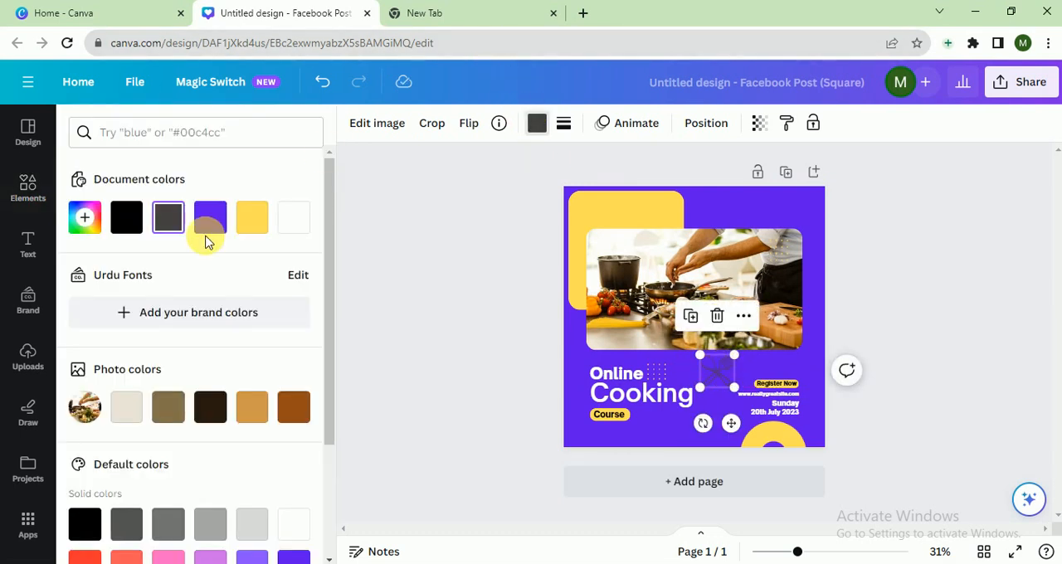
pyautogui.click(252, 224)
pyautogui.click(387, 301)
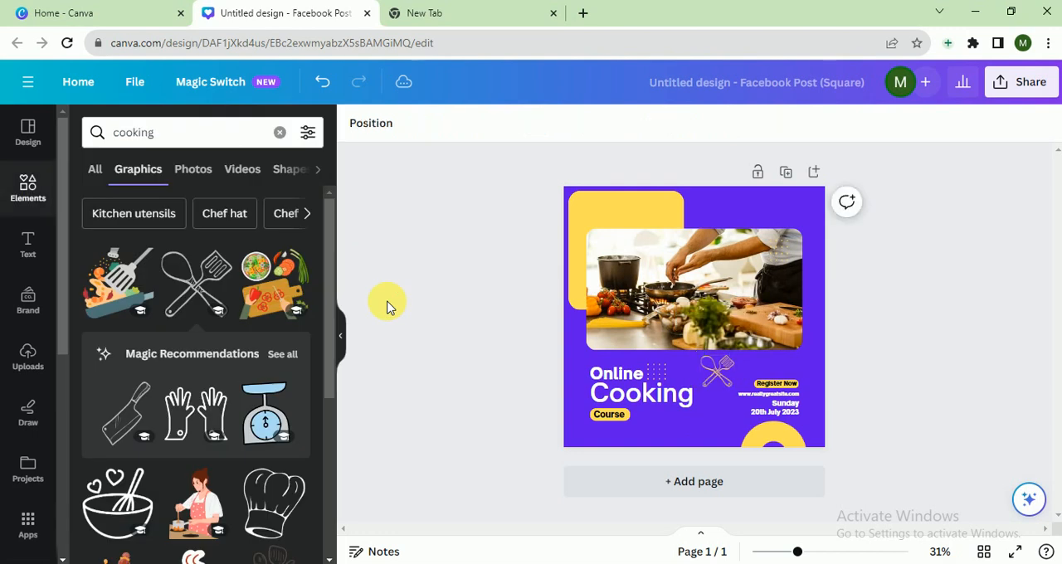
# - Add the vegetable cutting board graphic, scale it down and place it in the page's top-right corner
pyautogui.click(278, 289)
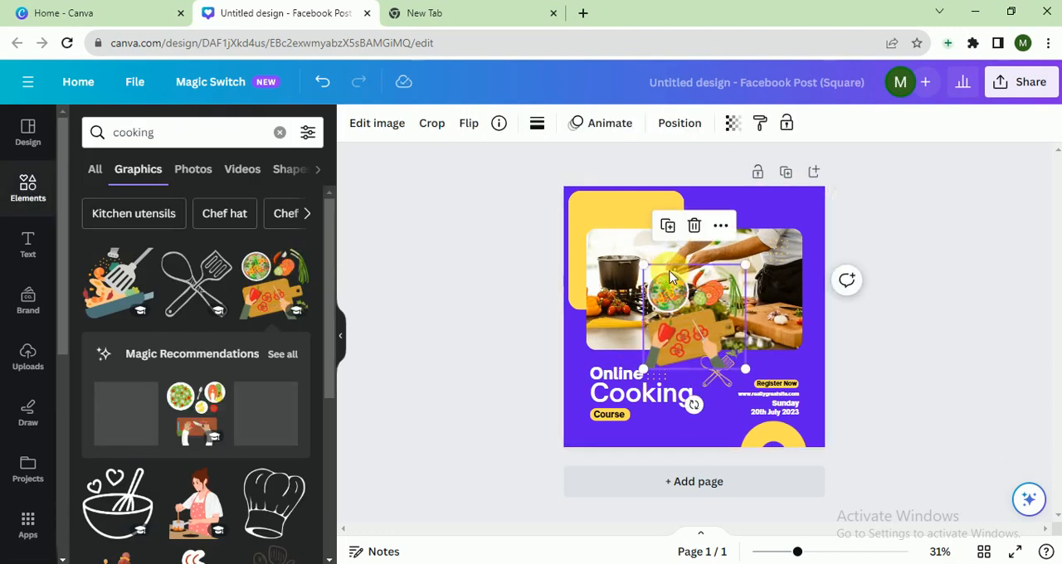
pyautogui.moveTo(644, 266); pyautogui.dragTo(813, 229)
pyautogui.click(903, 254)
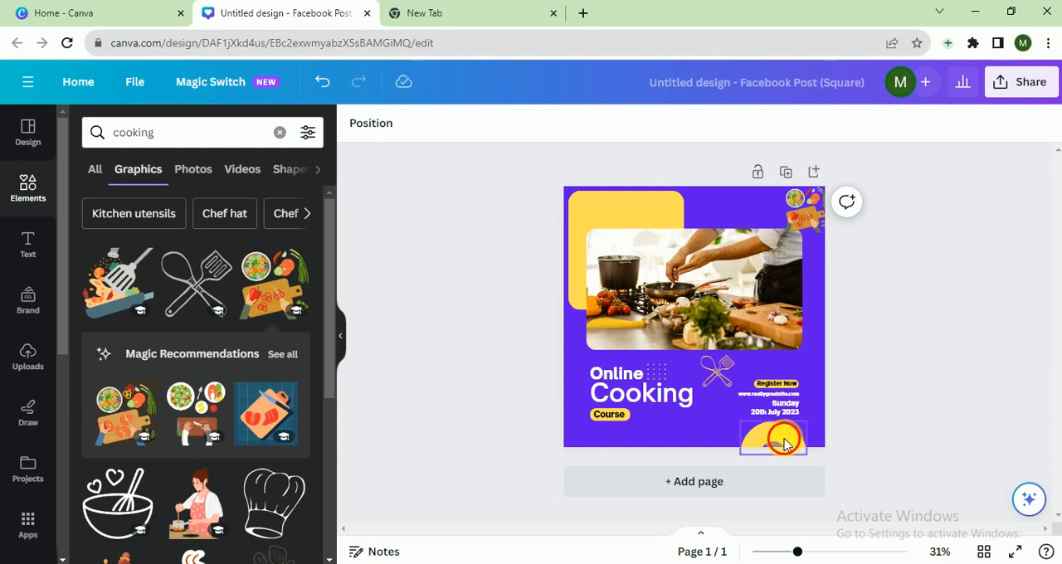
# - Shift the yellow half-ring slightly to the right along the page's bottom edge
pyautogui.moveTo(781, 438); pyautogui.dragTo(724, 446)
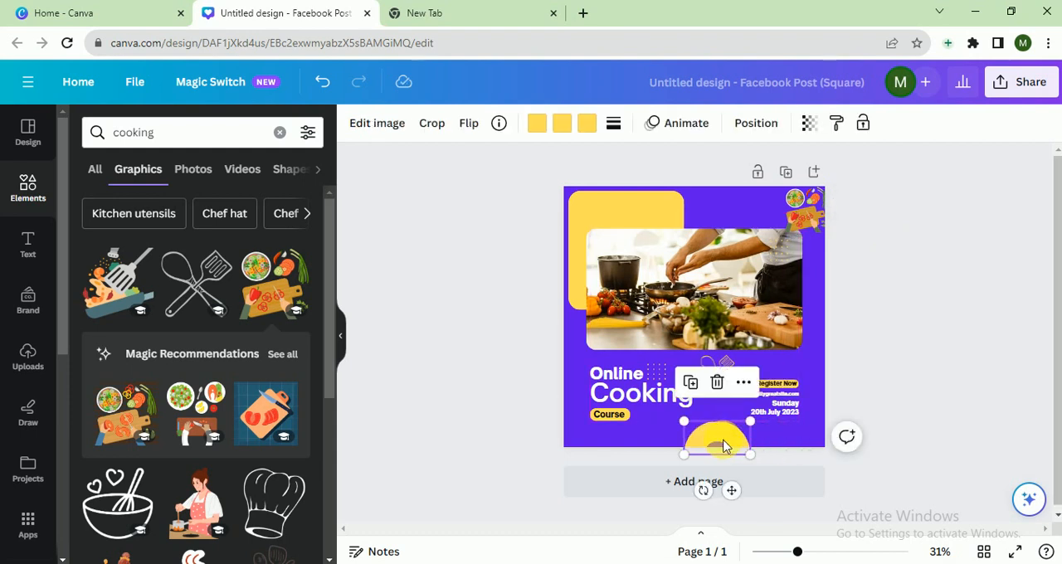
pyautogui.hotkey('ctrl', 'z')
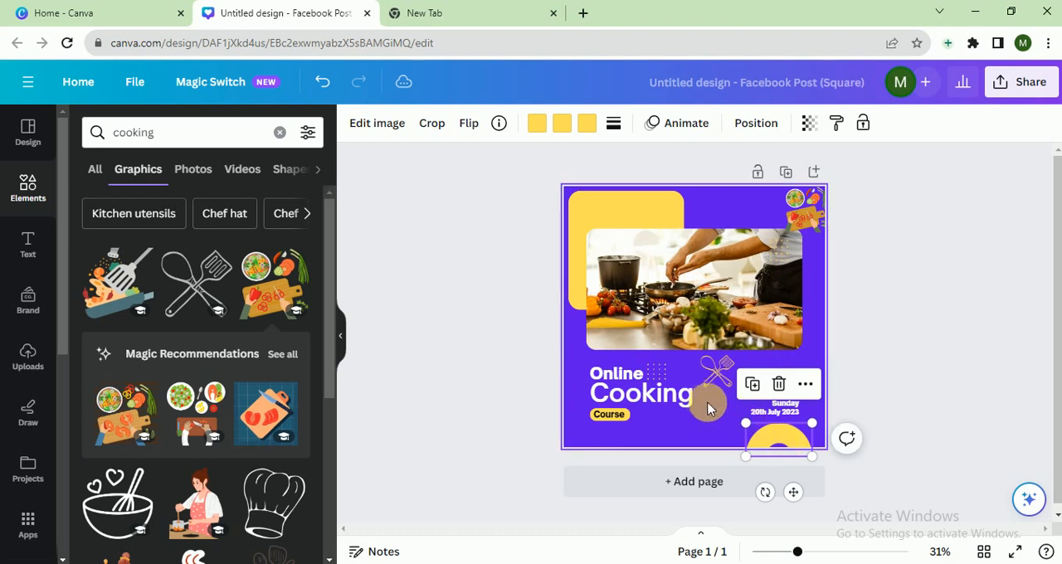
pyautogui.click(715, 407)
pyautogui.doubleClick(785, 396)
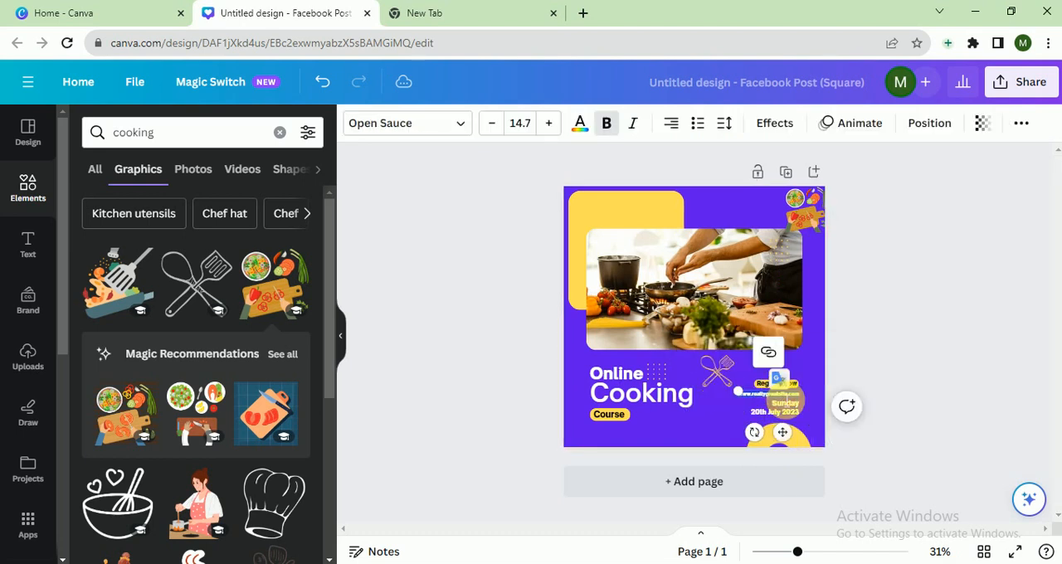
pyautogui.press('Delete')
pyautogui.write('www.cooking.com')
# - Select the "Online Cooking Course" title elements together and enlarge them in the page's lower-left area
pyautogui.click(636, 397)
pyautogui.click(576, 365)
pyautogui.moveTo(576, 370); pyautogui.dragTo(686, 412)
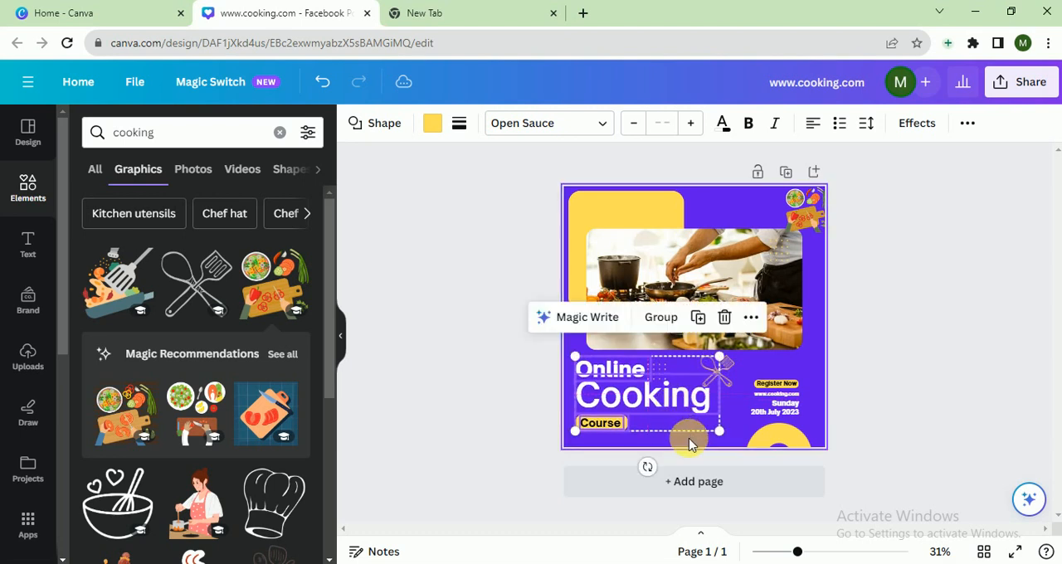
pyautogui.click(895, 445)
# - Select the "Register Now", website and date texts together and enlarge them toward the page's right edge
pyautogui.moveTo(844, 368); pyautogui.dragTo(790, 418)
pyautogui.moveTo(810, 385); pyautogui.dragTo(813, 355)
pyautogui.click(861, 375)
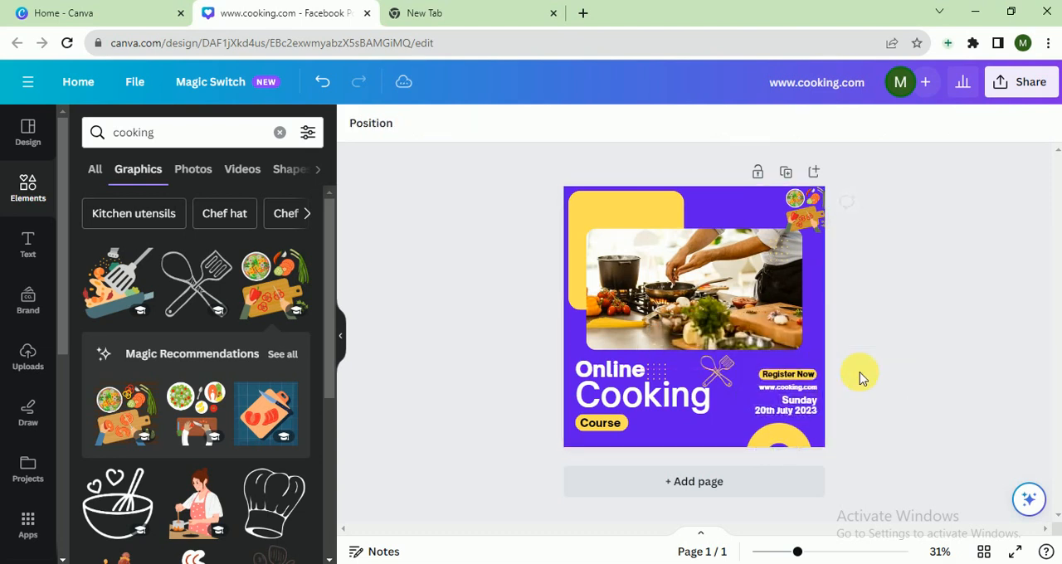